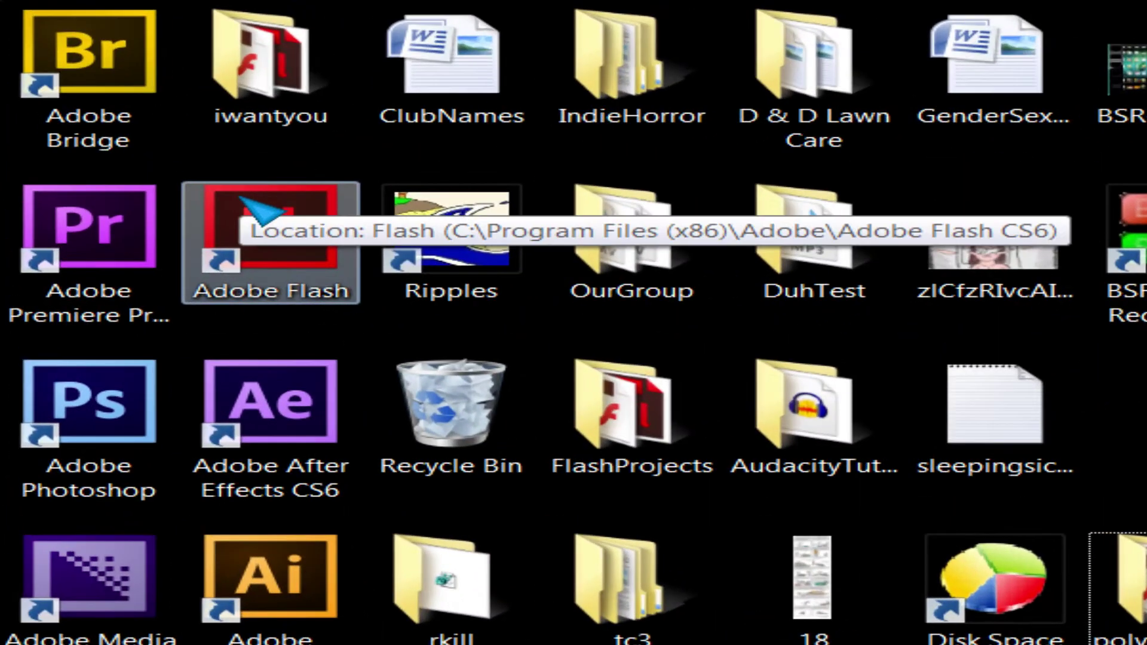
- Launch Adobe Flash Professional CS6 and create a new ActionScript 3.0 document
click(158, 162)
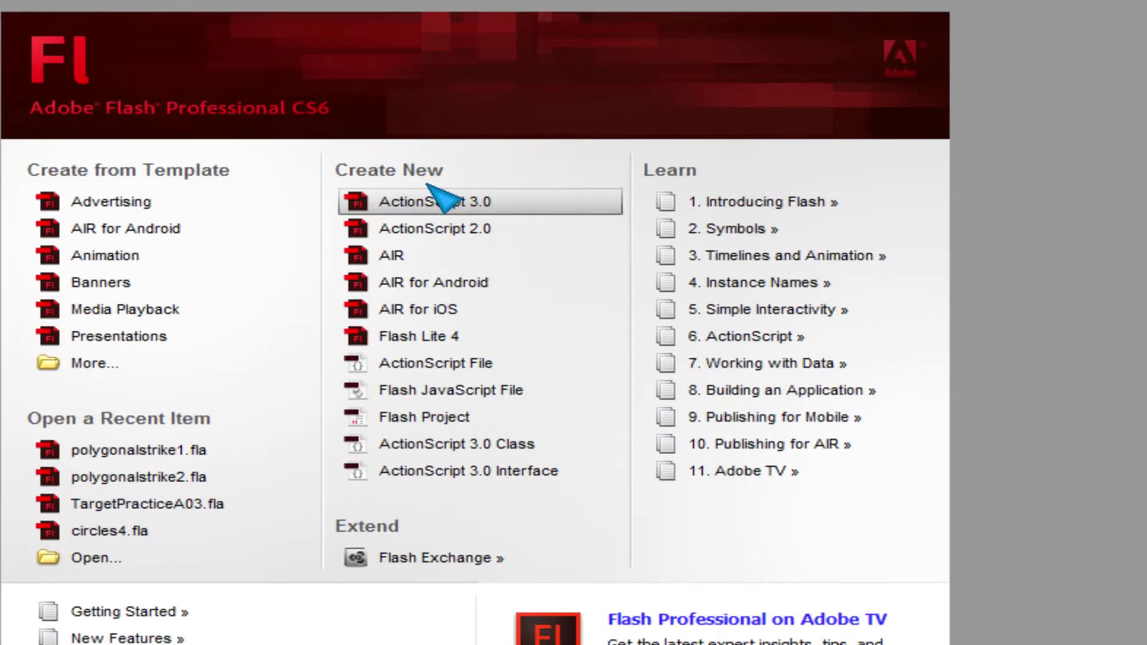
click(427, 191)
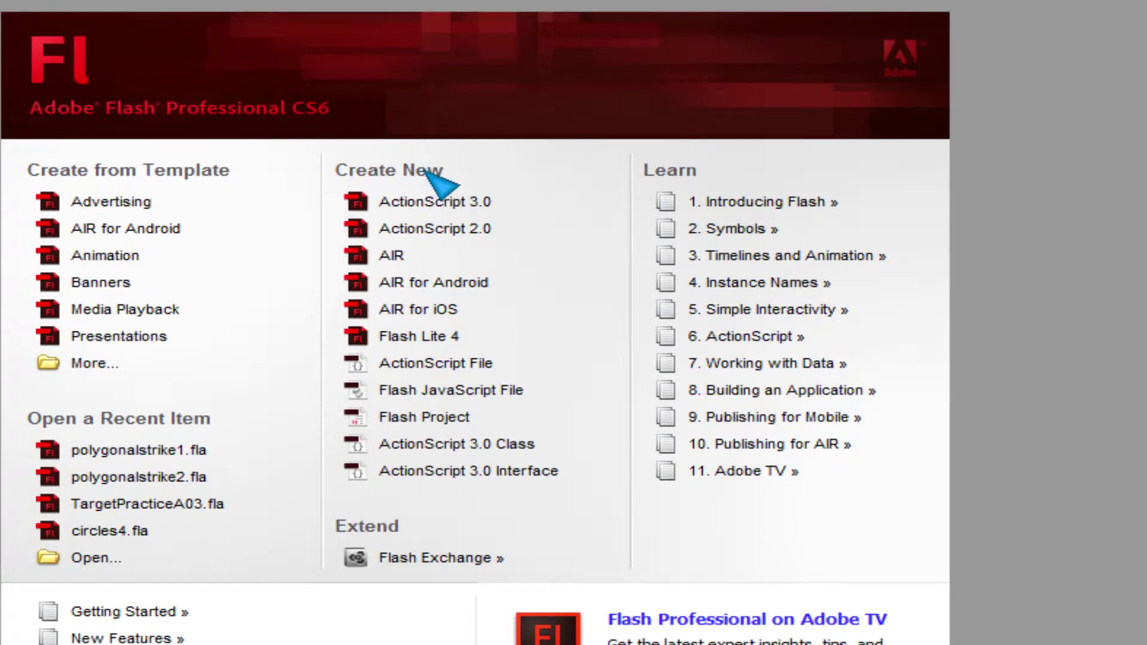
click(435, 201)
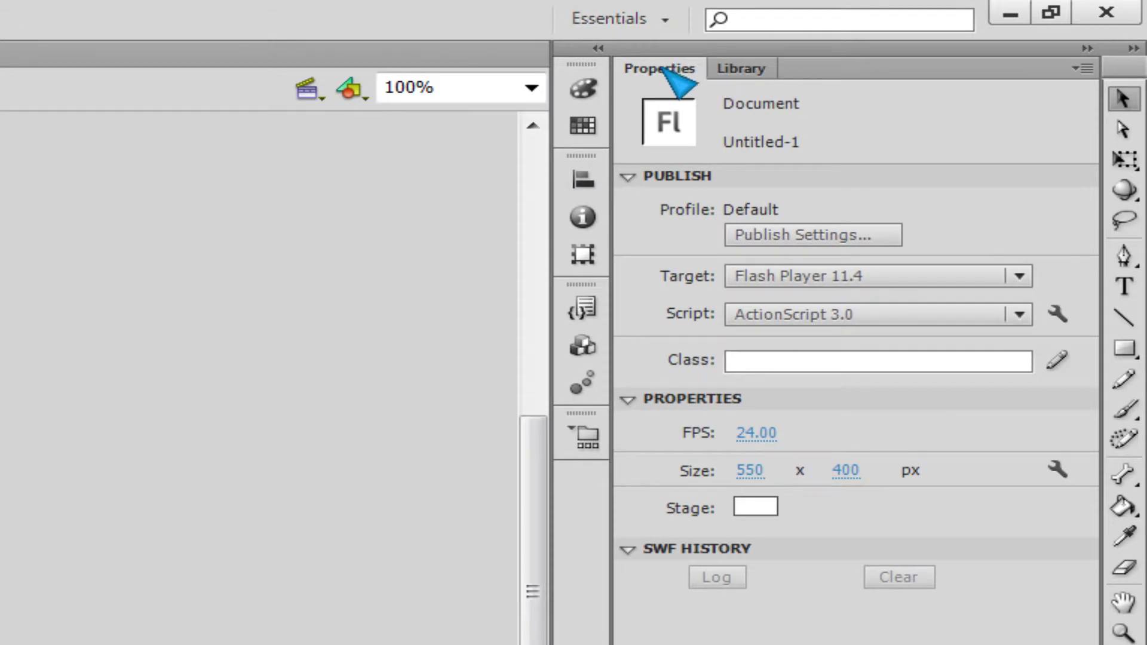
- Set the document's stage size to 800 x 600 px
click(752, 471)
text(800)
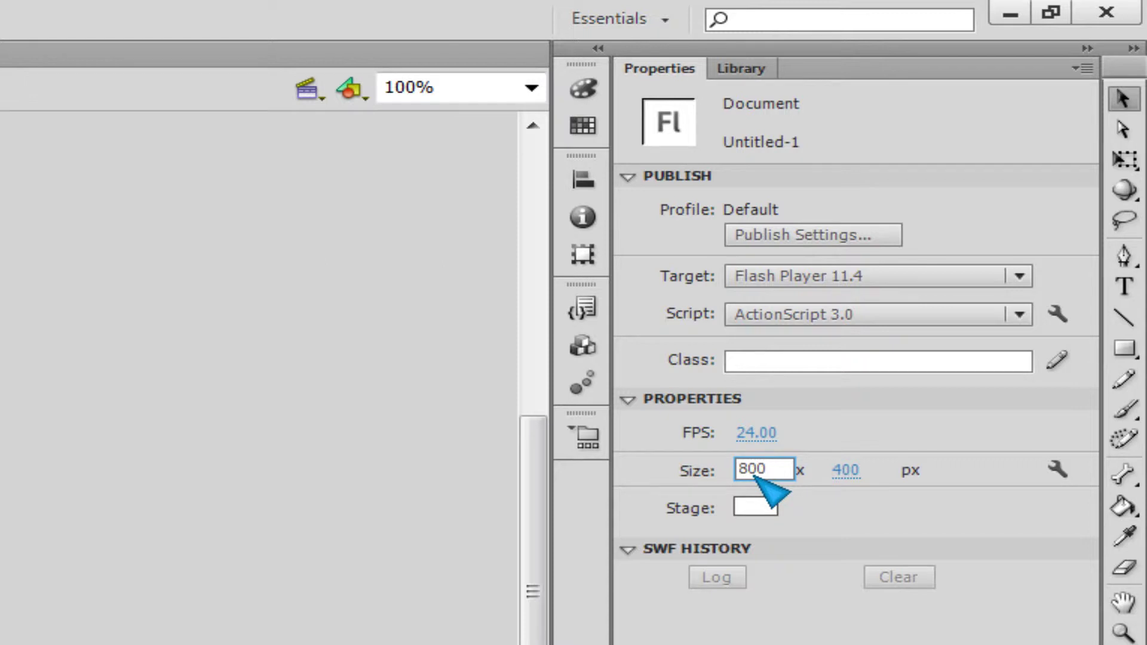
key(Return)
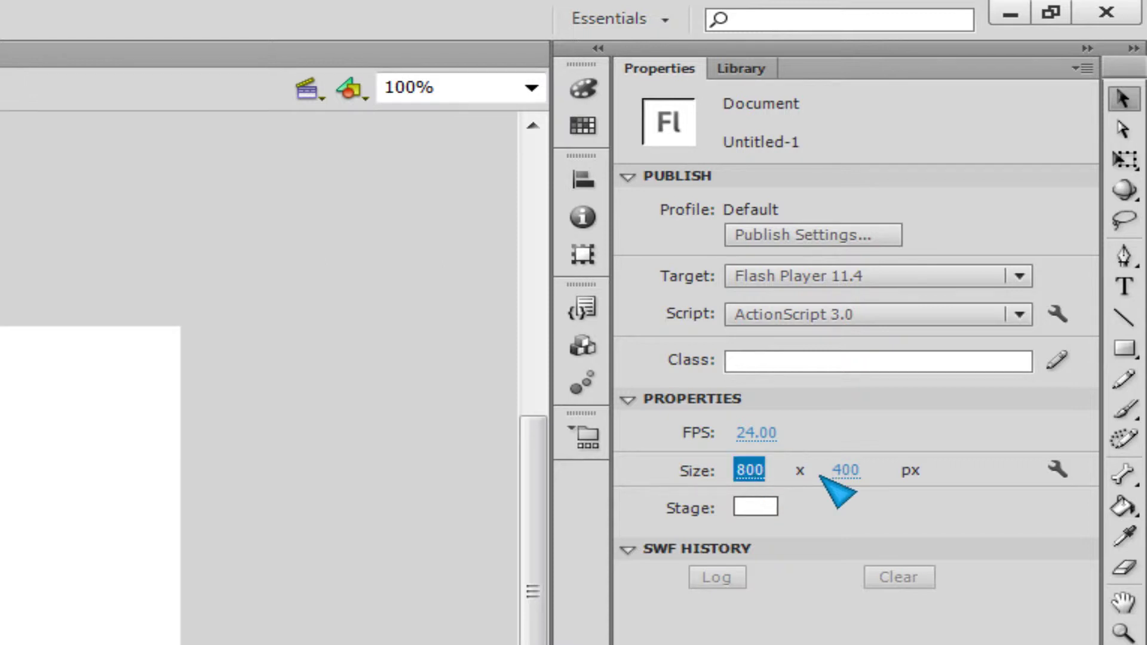
click(846, 472)
text(600)
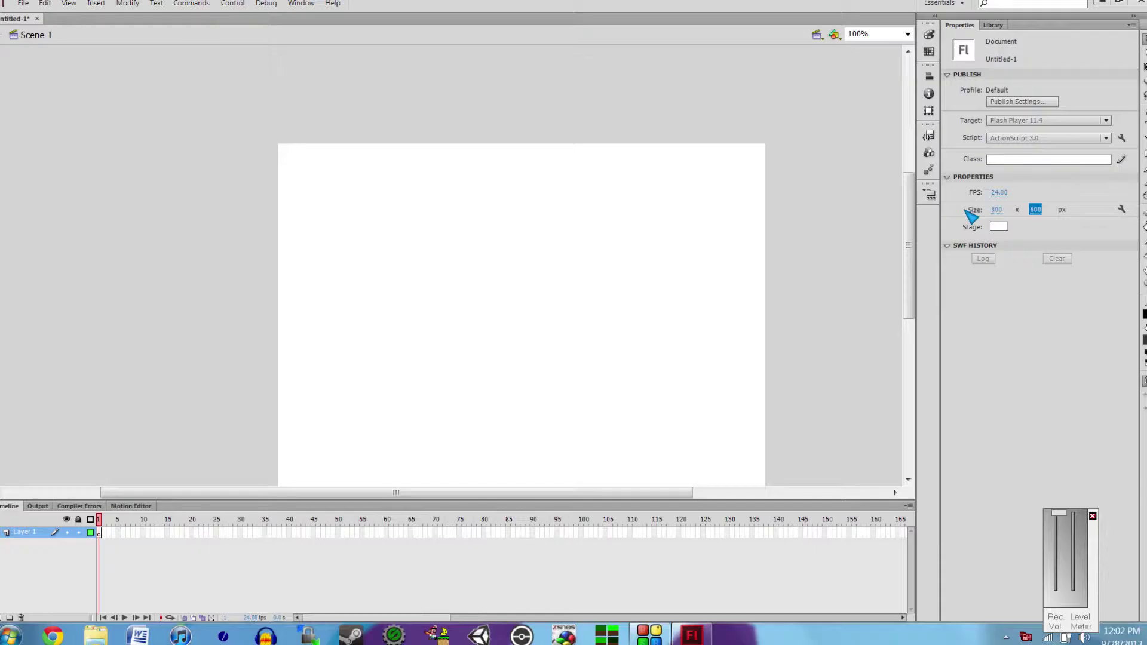
key(Return)
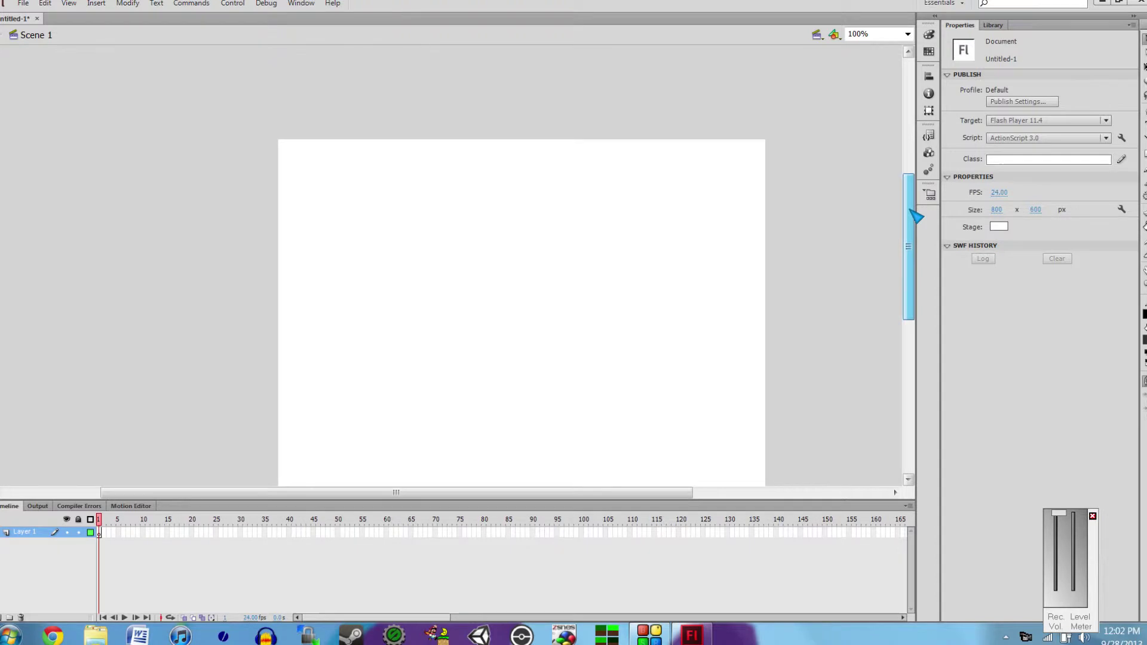
- Test the empty movie in a preview window and close the preview
drag(916, 217, 906, 235)
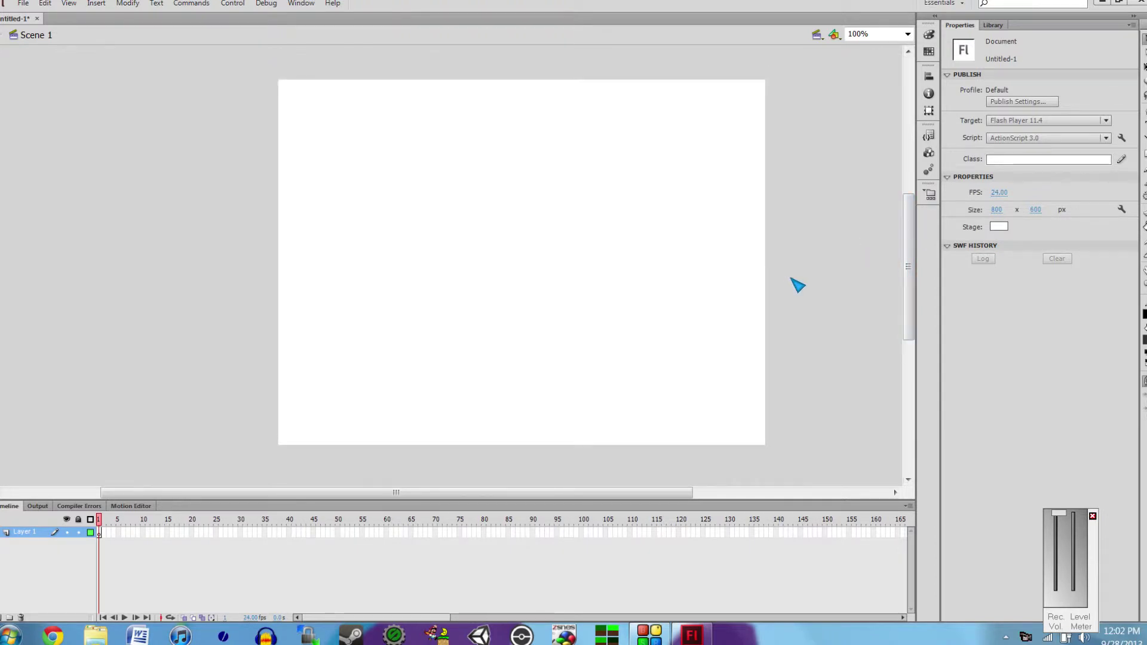
key(ctrl+Return)
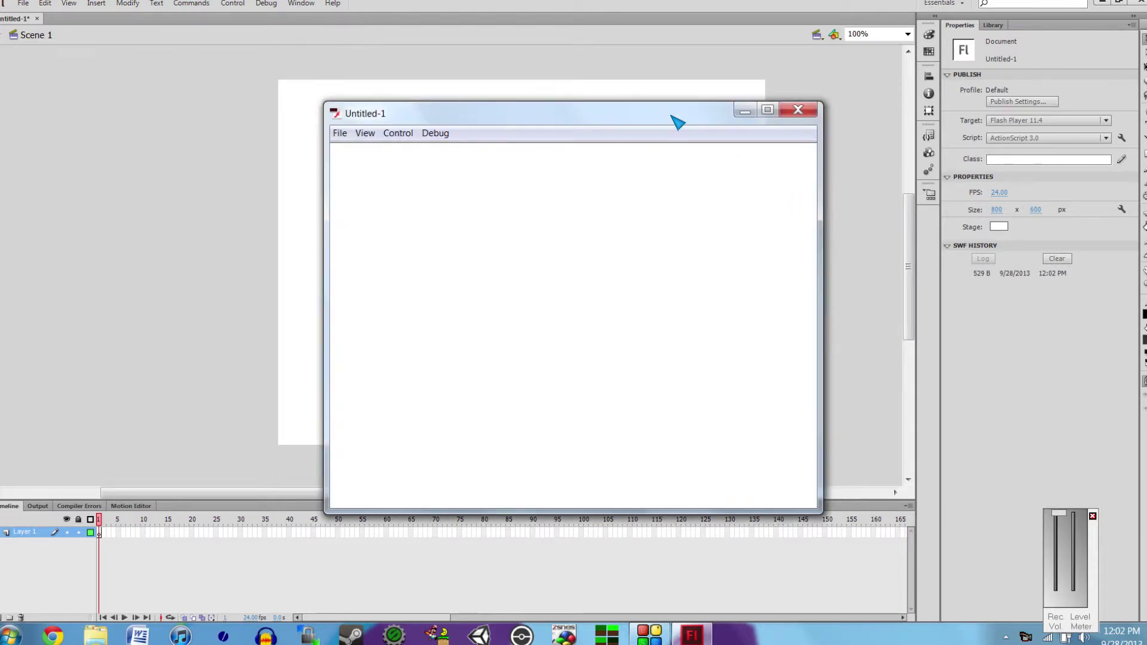
drag(670, 117, 718, 87)
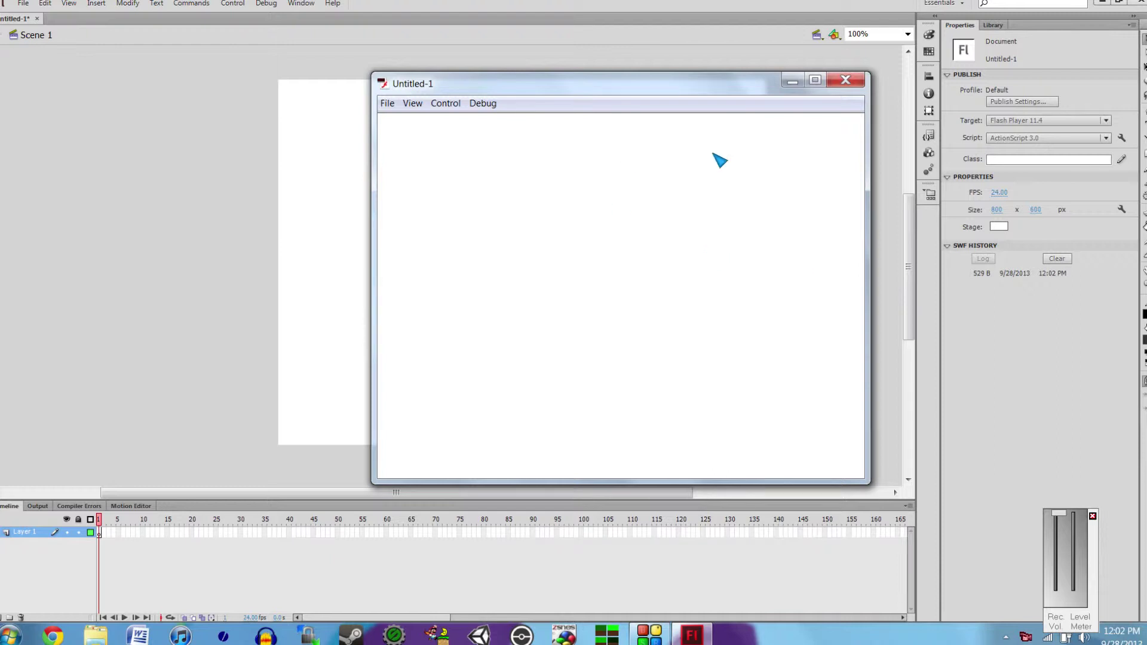
click(854, 82)
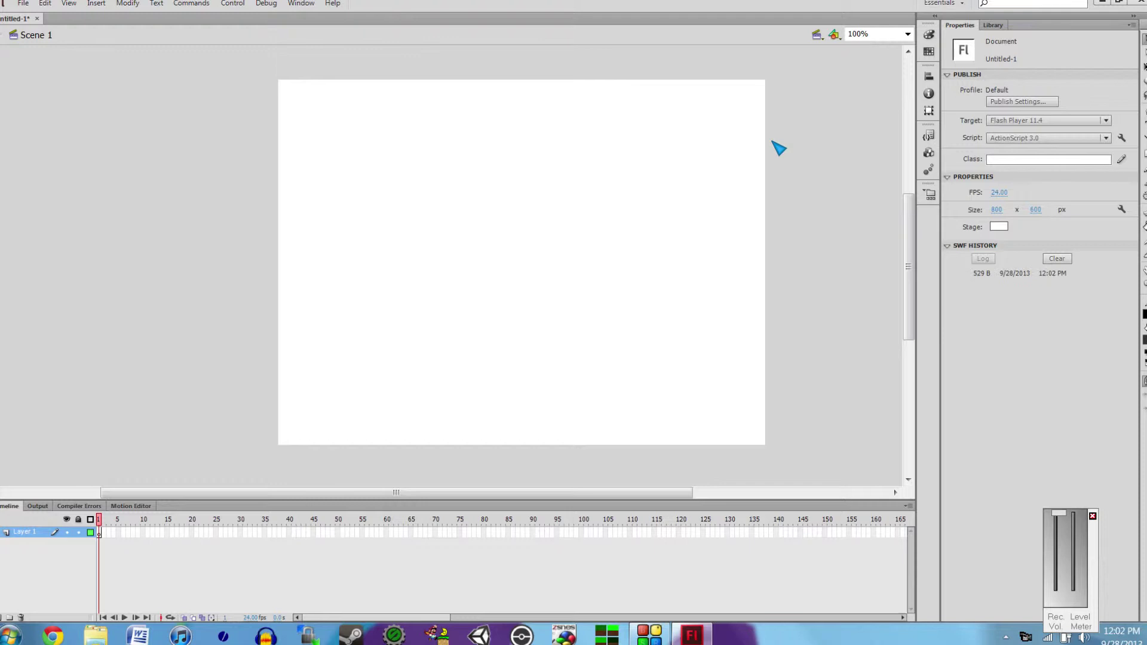
- Save the document as polygonalstrike0 in the polyganolstrike folder, in Flash CS6 Document format
key(ctrl+s)
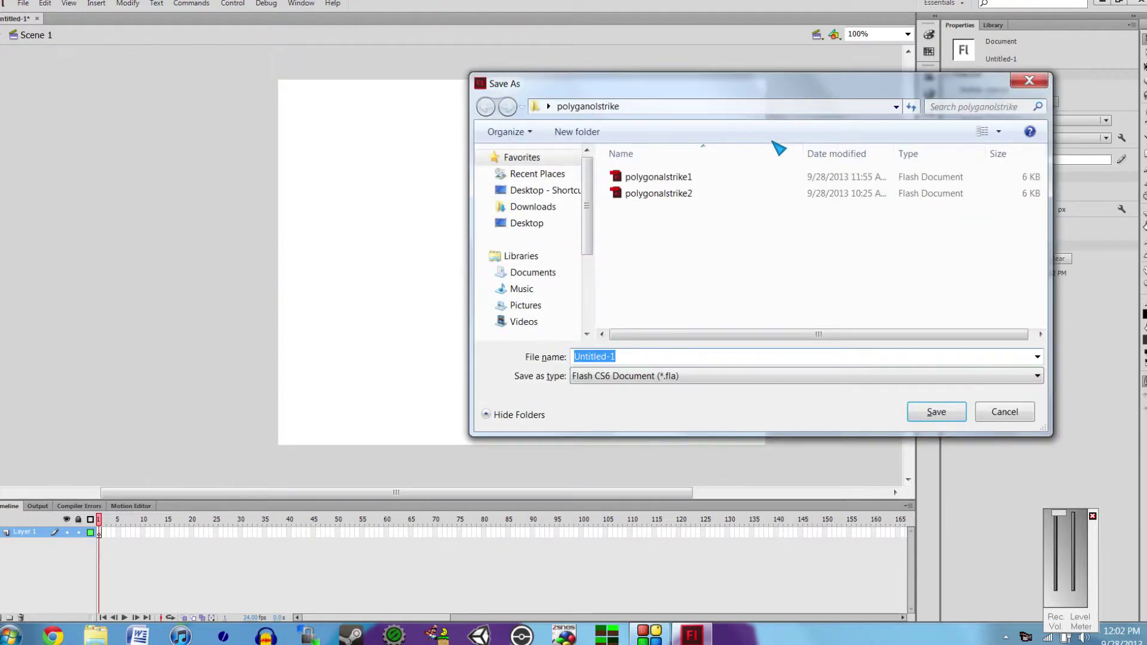
click(664, 356)
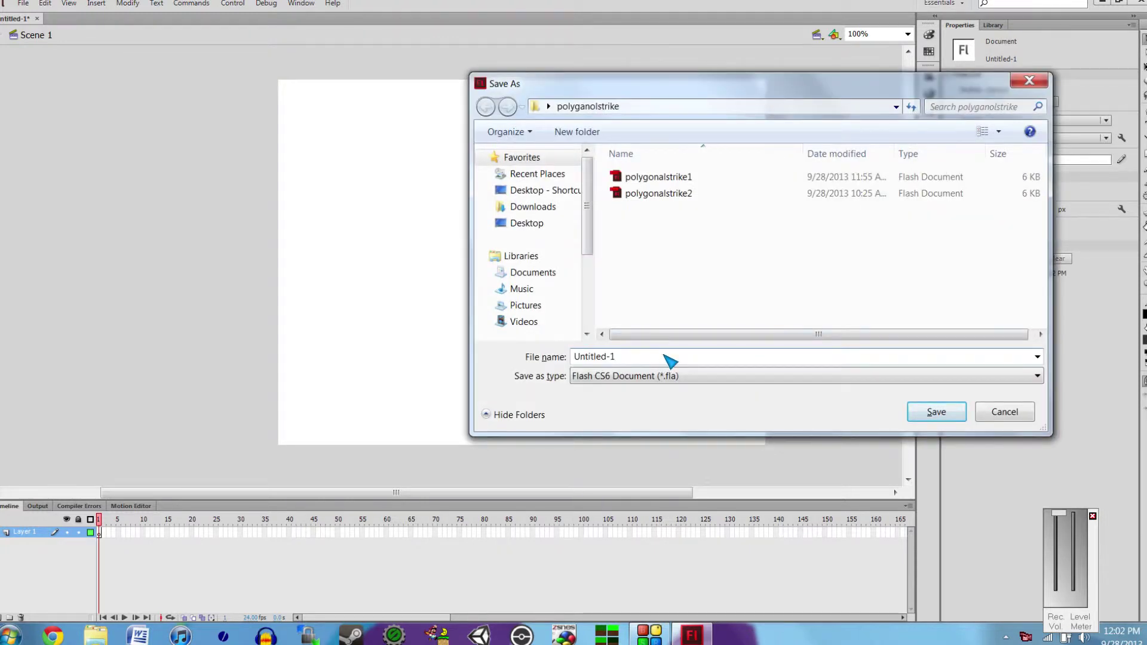
drag(669, 360, 518, 360)
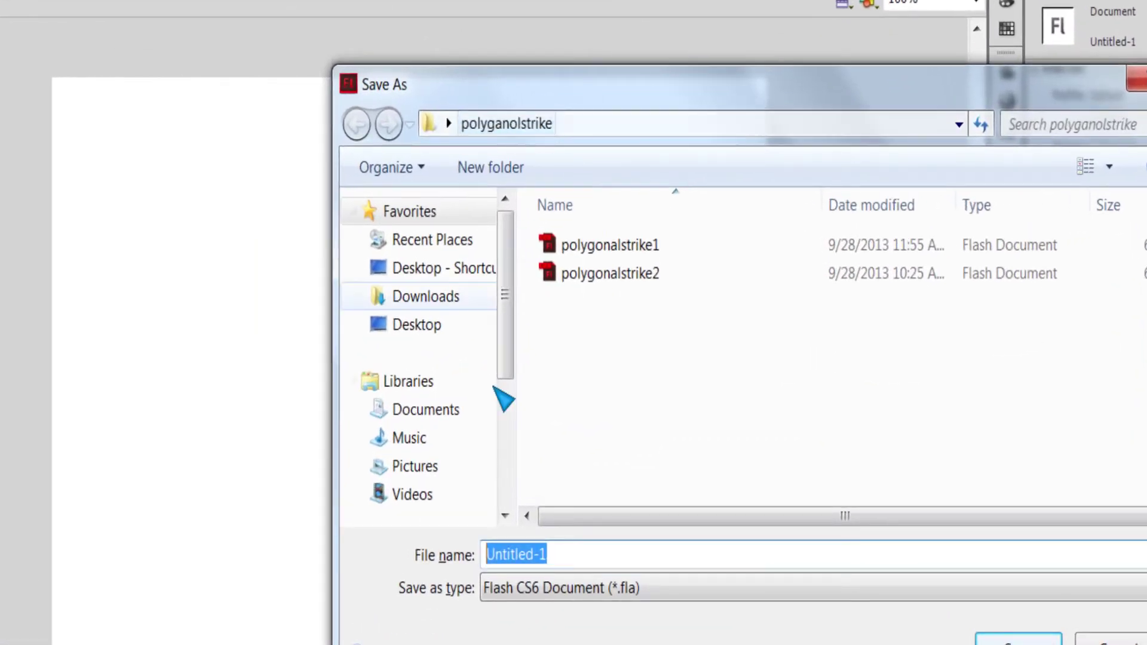
click(572, 558)
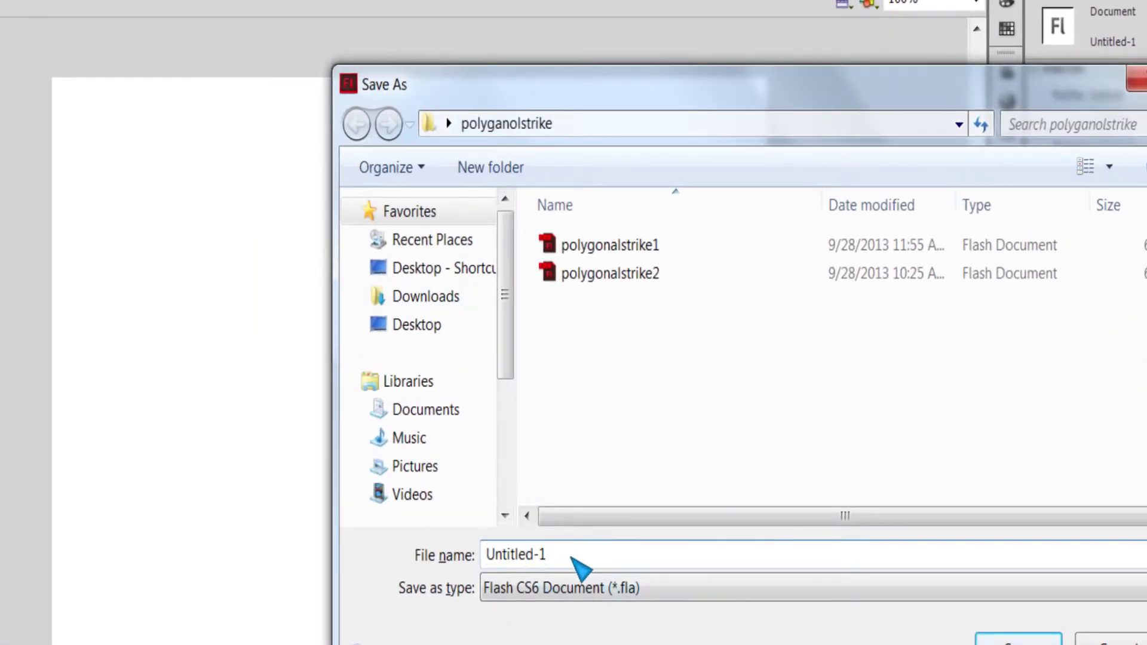
drag(572, 557, 410, 517)
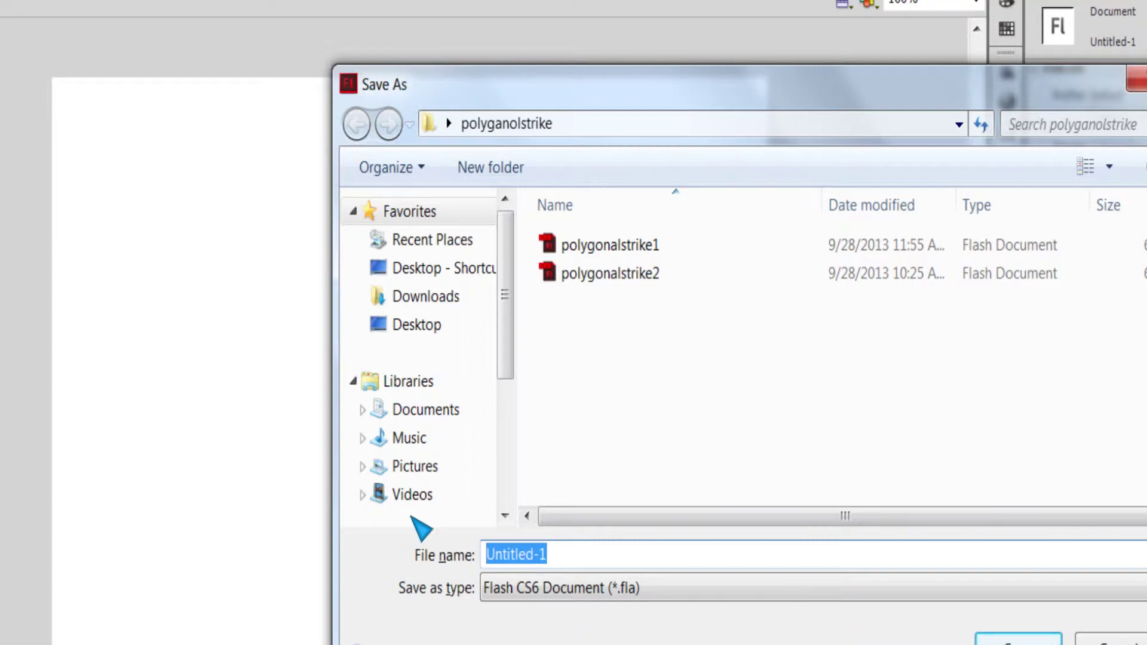
text(poly)
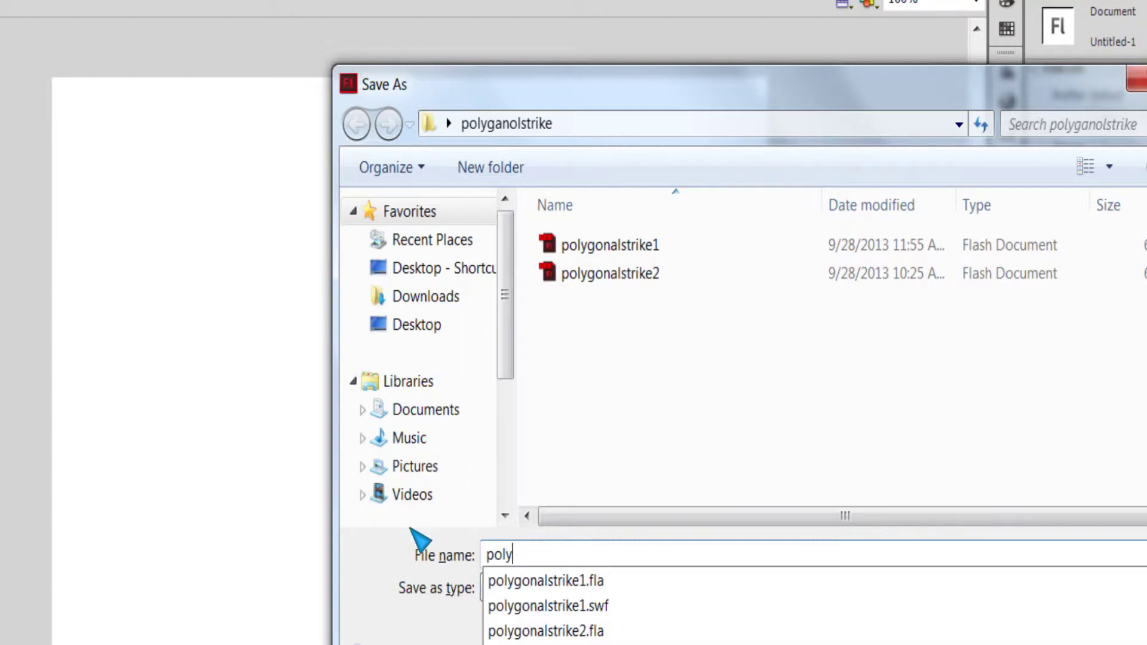
text(gonal)
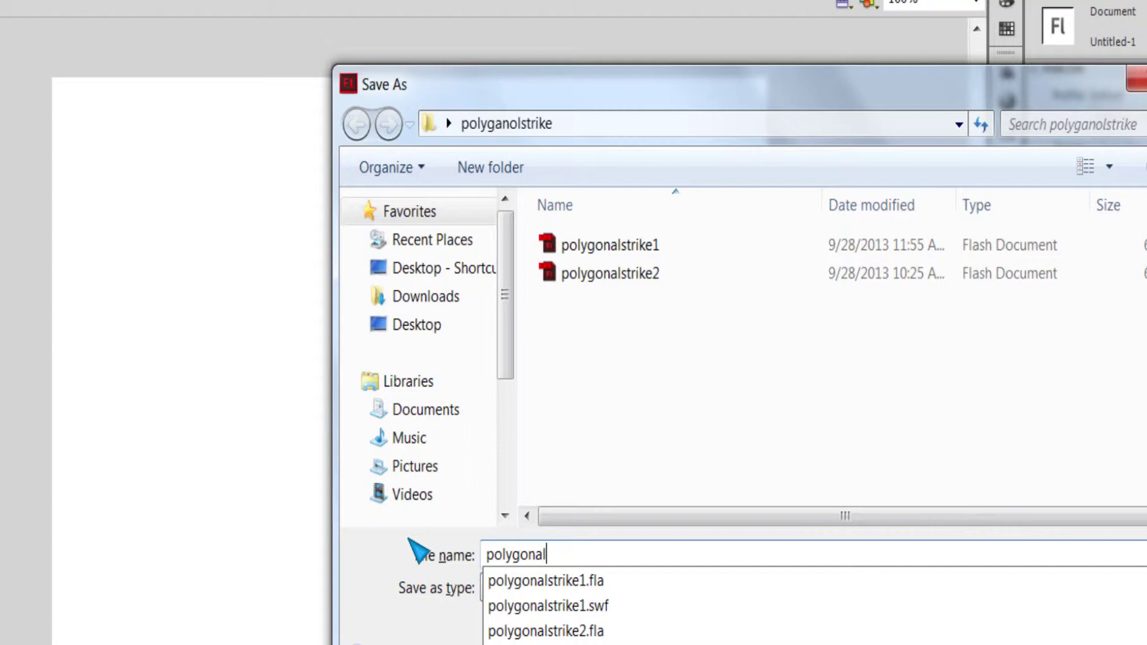
text(stri)
text(ke3)
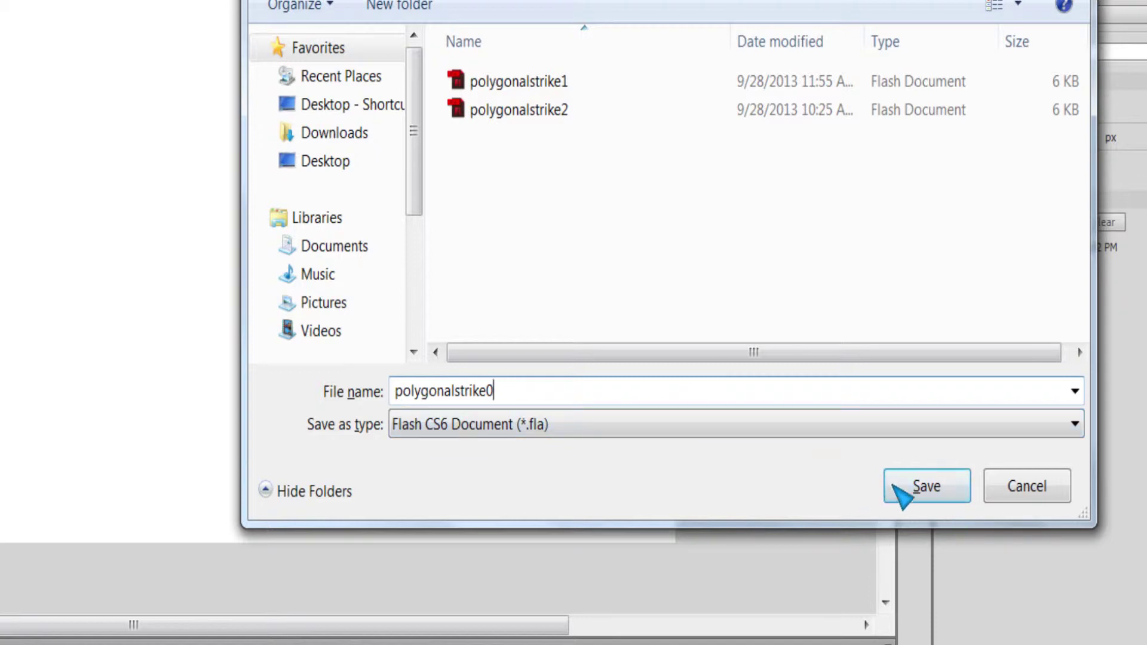
click(914, 484)
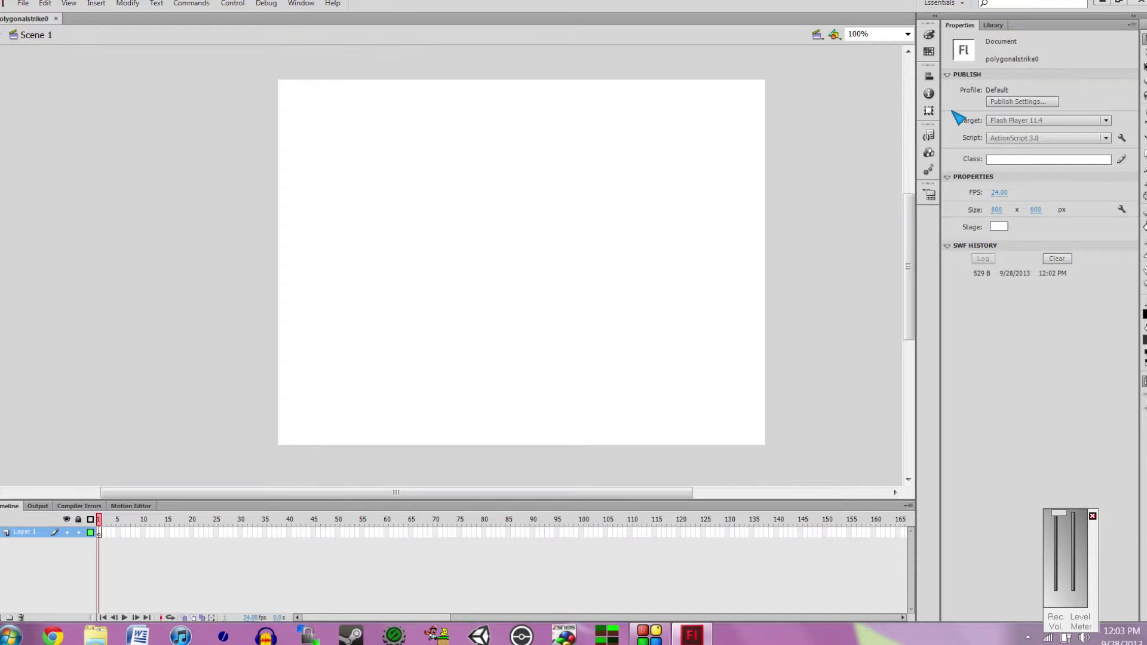
- Create a movie clip symbol named PlayerObject, exported for ActionScript with the class playerobject, and accept the automatically generated class definition
click(993, 25)
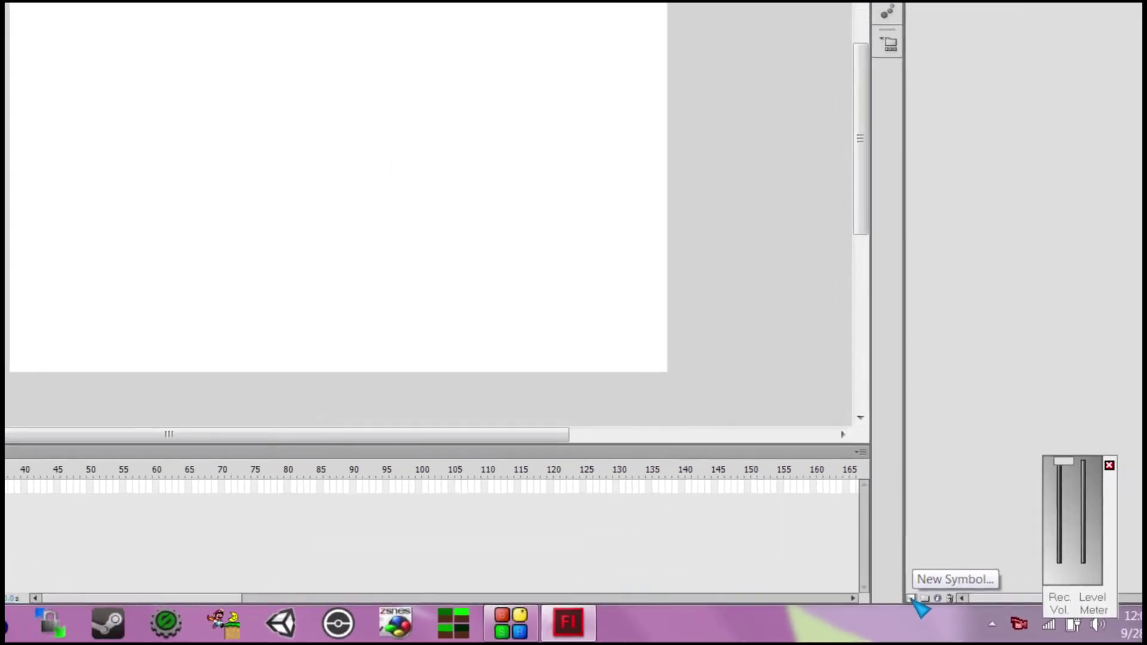
click(911, 598)
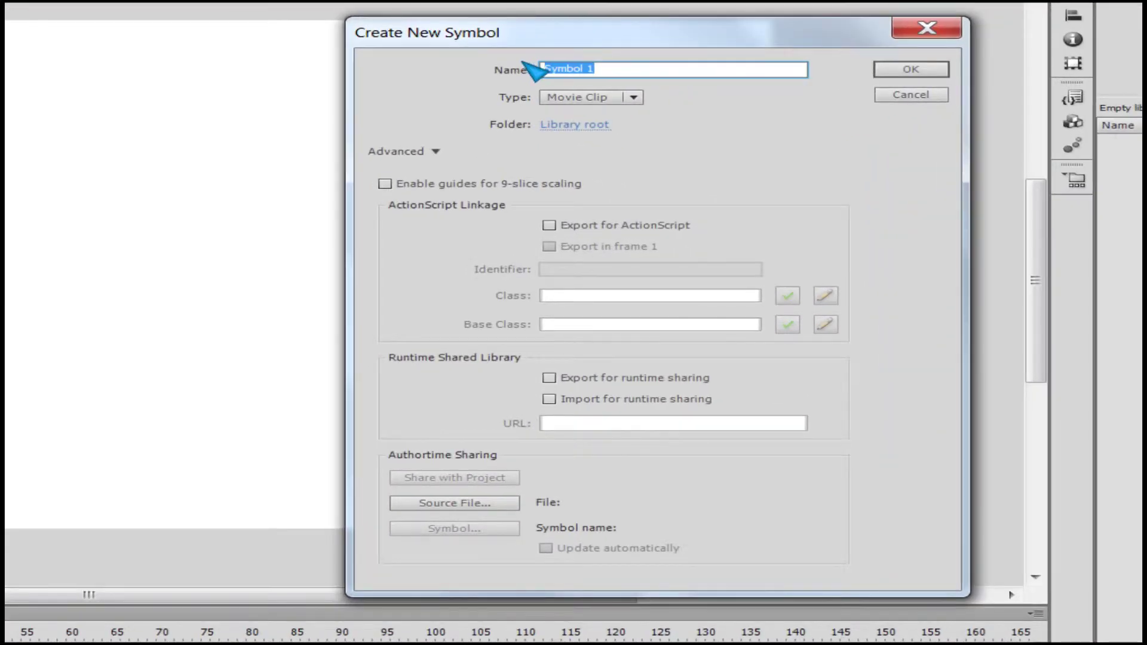
text(PlayerObject)
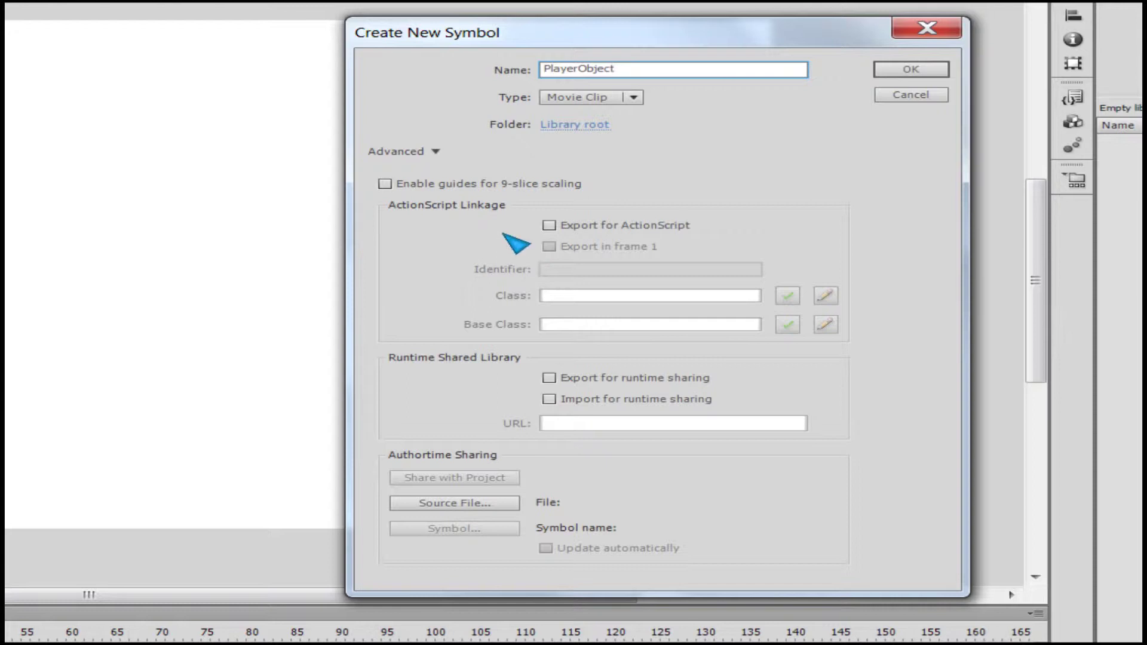
click(549, 226)
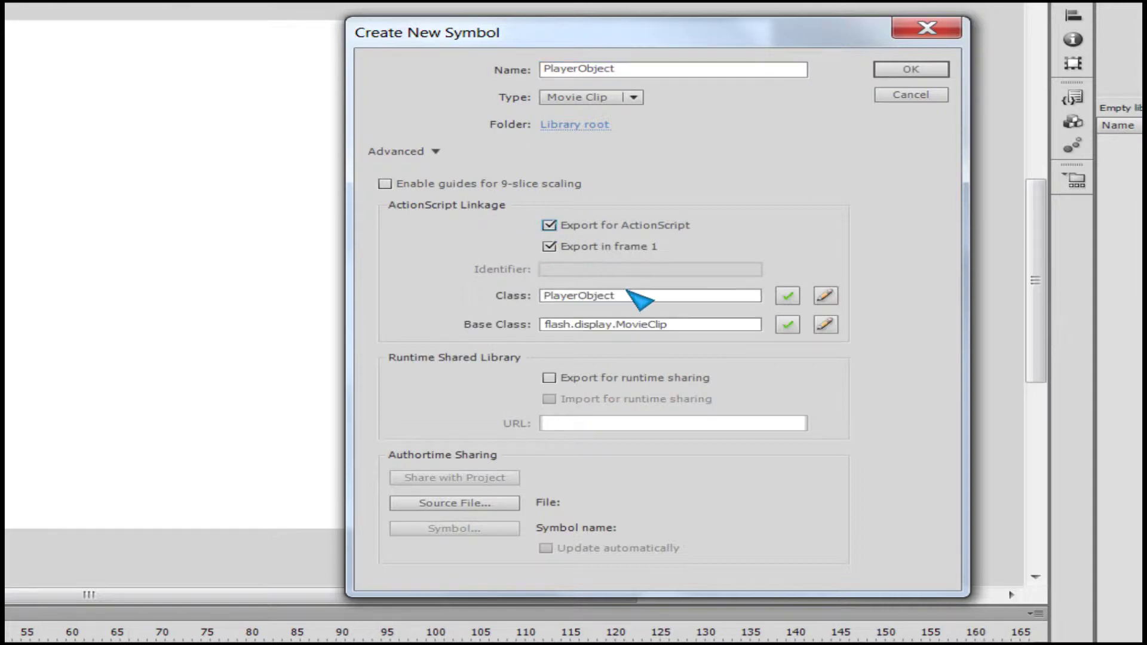
drag(627, 292, 538, 296)
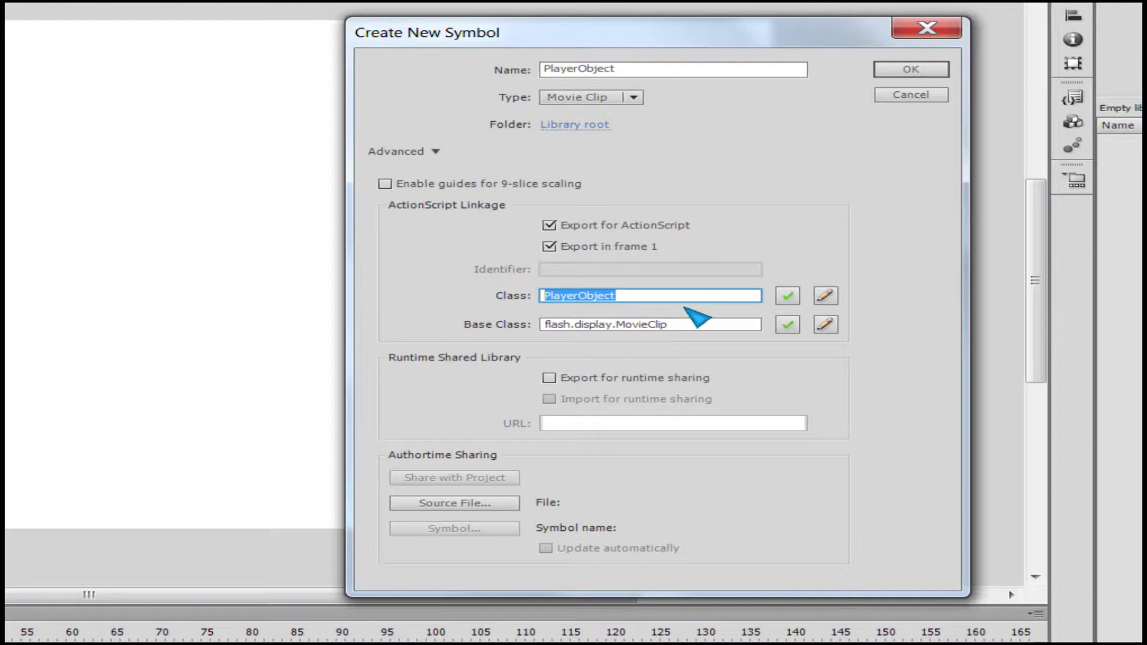
text(p)
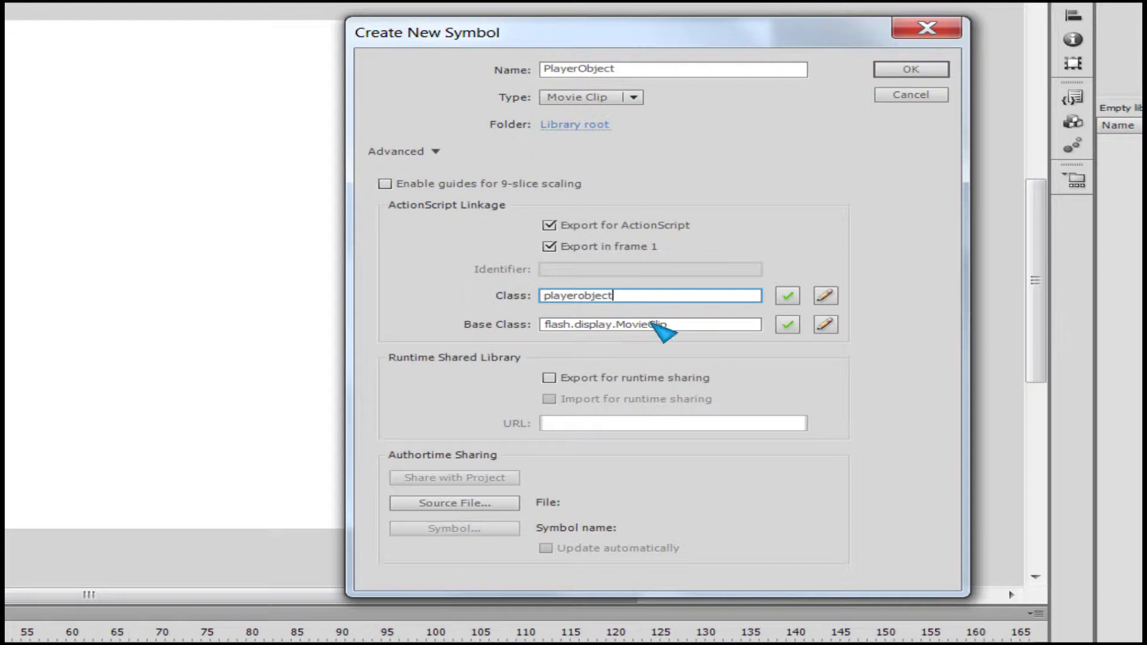
click(910, 70)
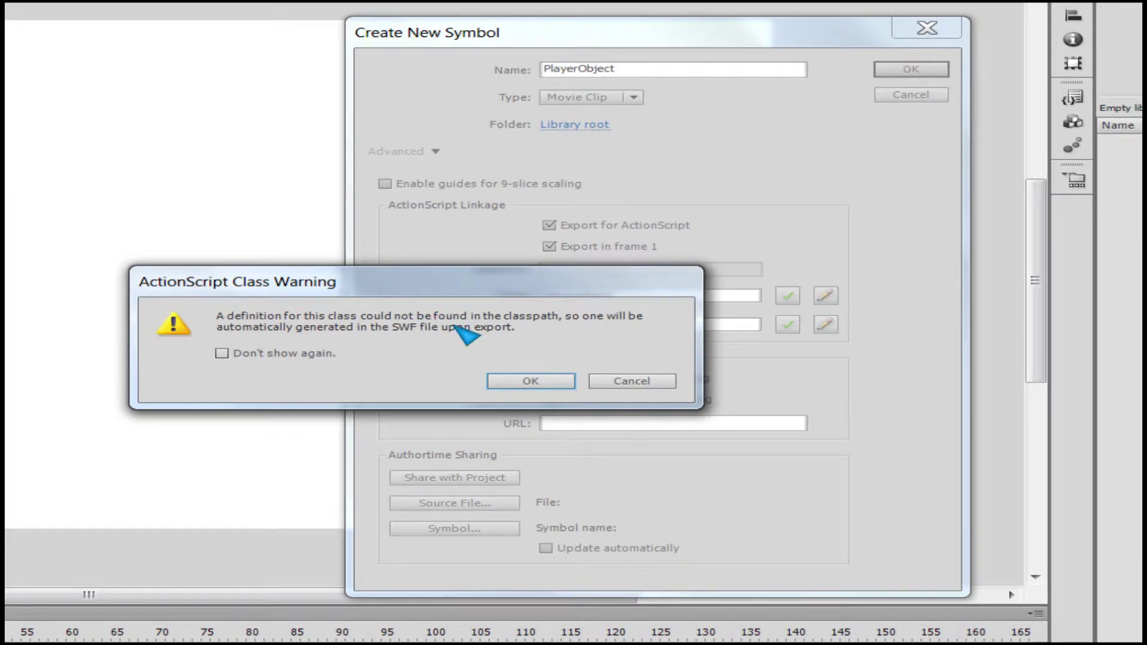
click(534, 393)
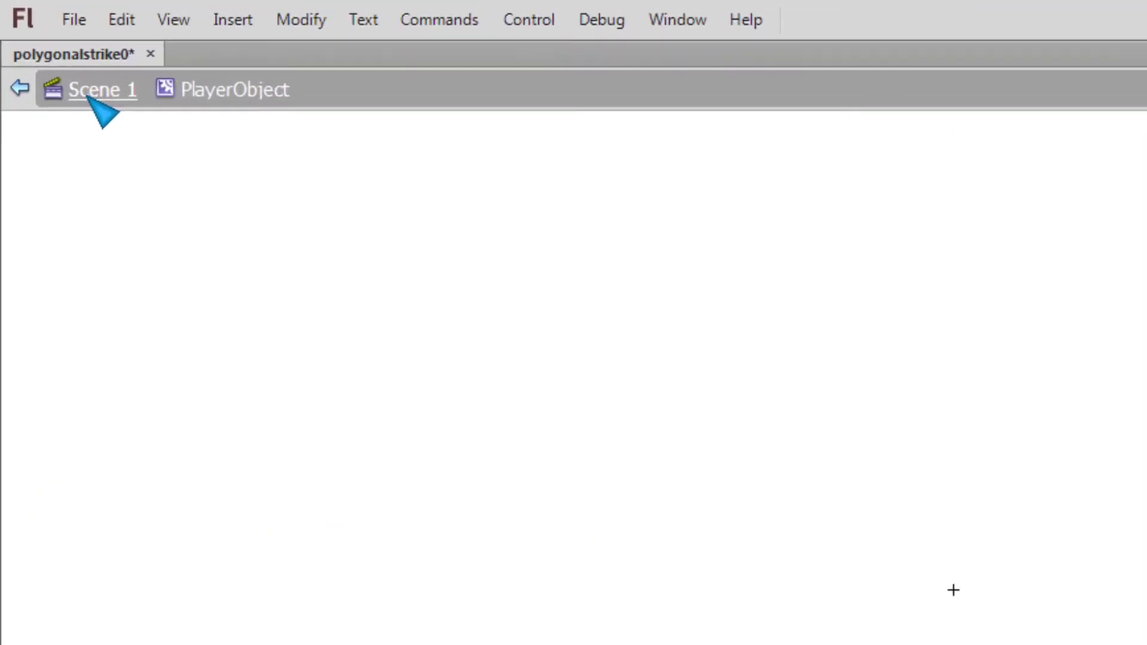
- Return to Scene 1, reopen the PlayerObject symbol and draw a dark grey square about 136 x 136 px around its centre mark
click(42, 43)
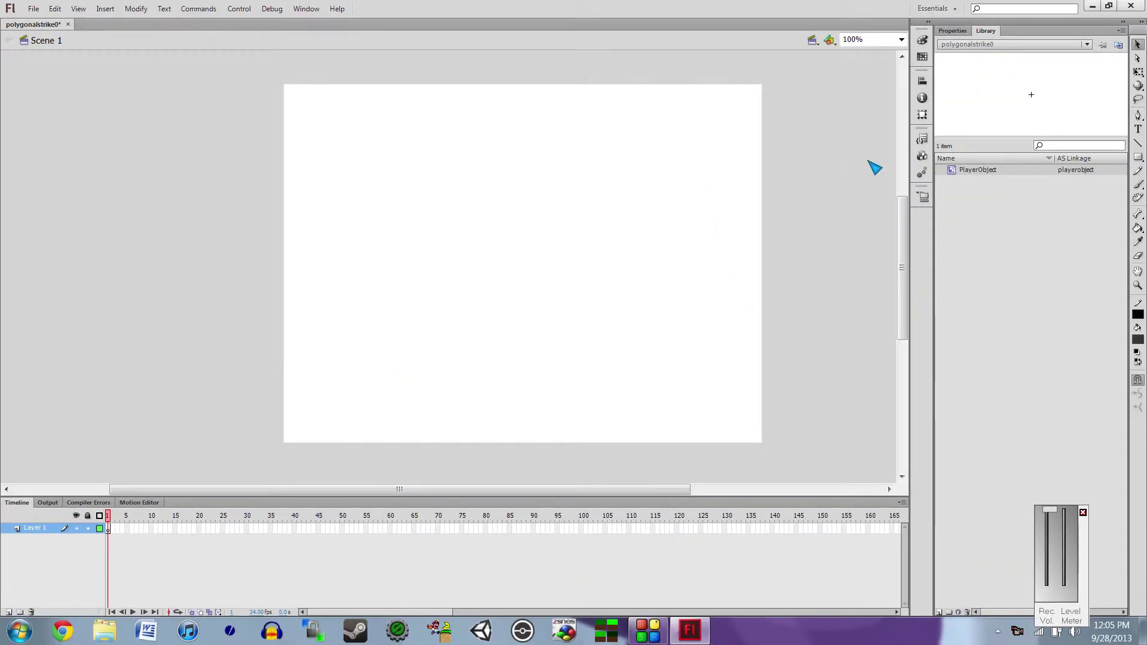
double_click(958, 171)
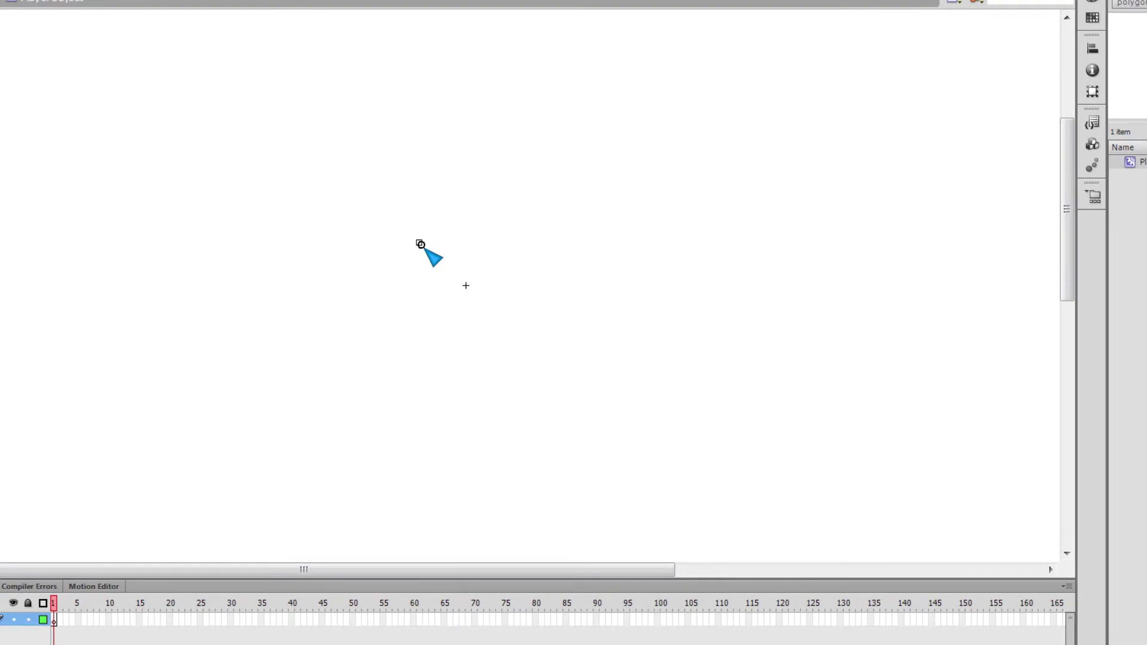
drag(459, 289, 497, 344)
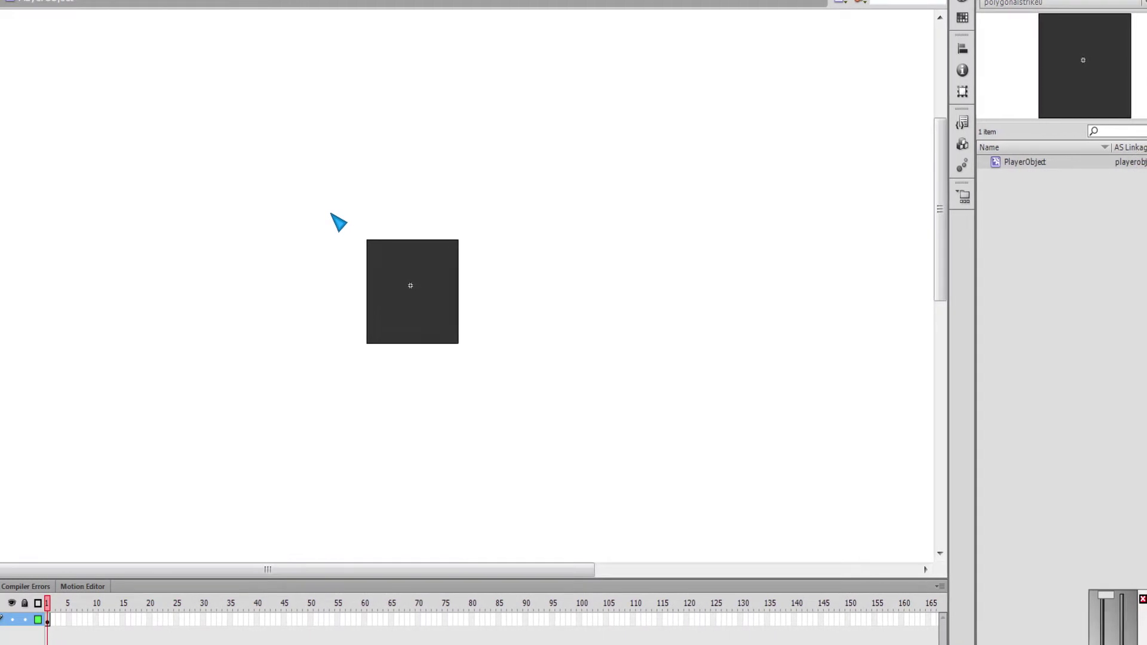
- Select the whole square with its outline and set its width to 80 px
drag(306, 191, 513, 382)
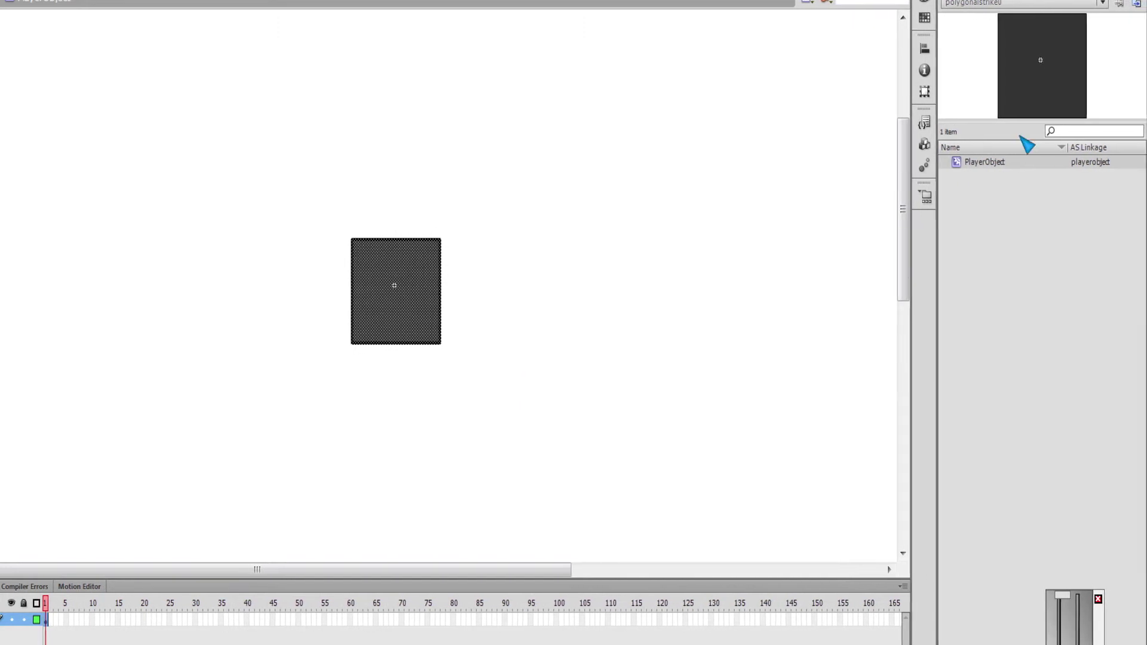
click(898, 9)
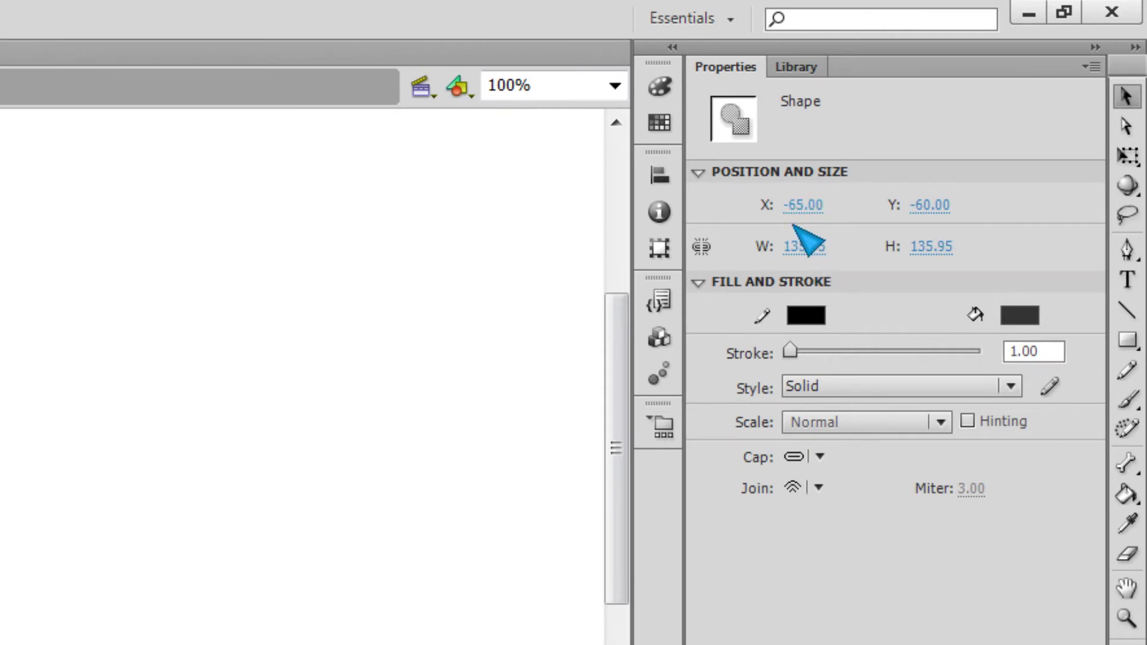
click(804, 246)
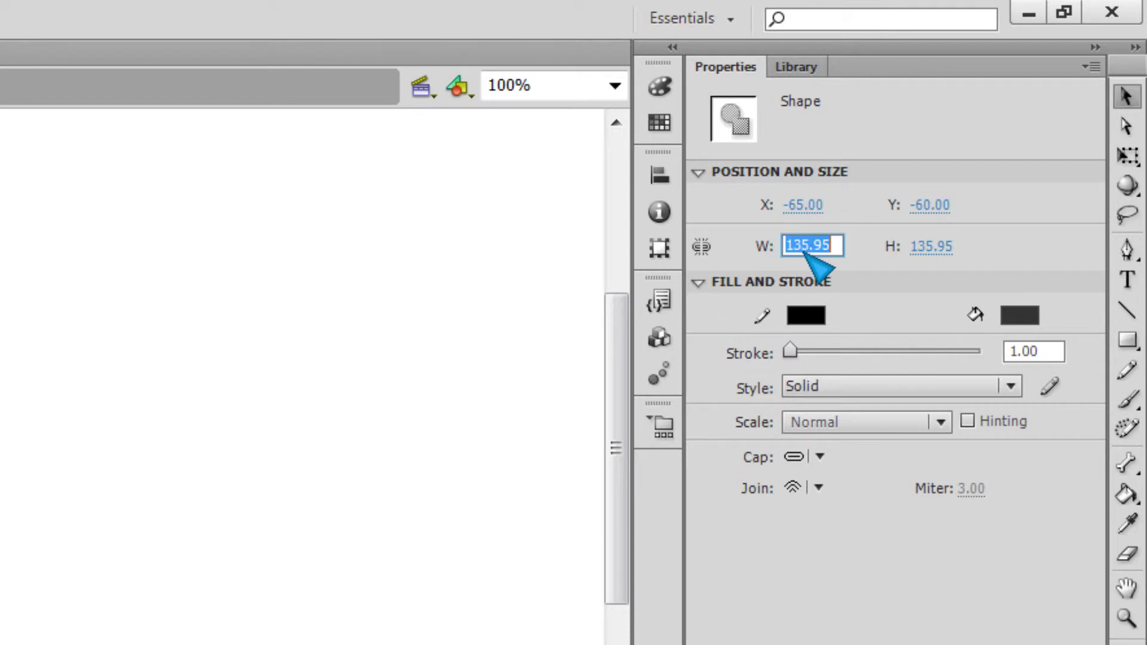
key(Return)
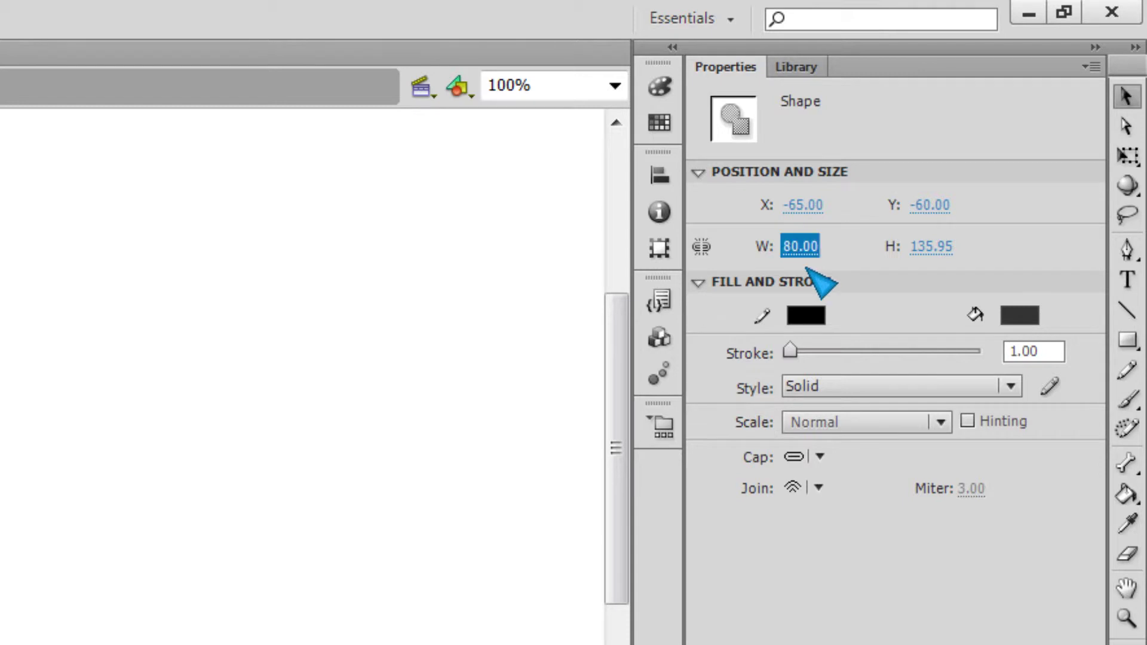
- Set the selected square's height to 80 px and its position to X -40 and Y -40, leaving it deselected
click(932, 251)
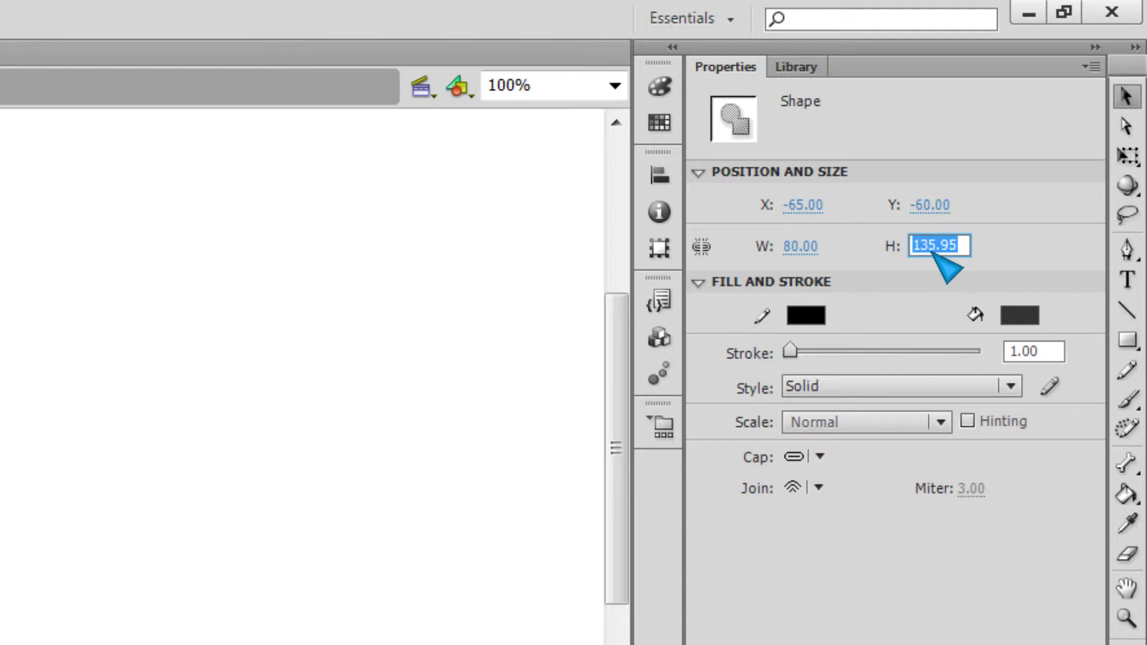
key(Return)
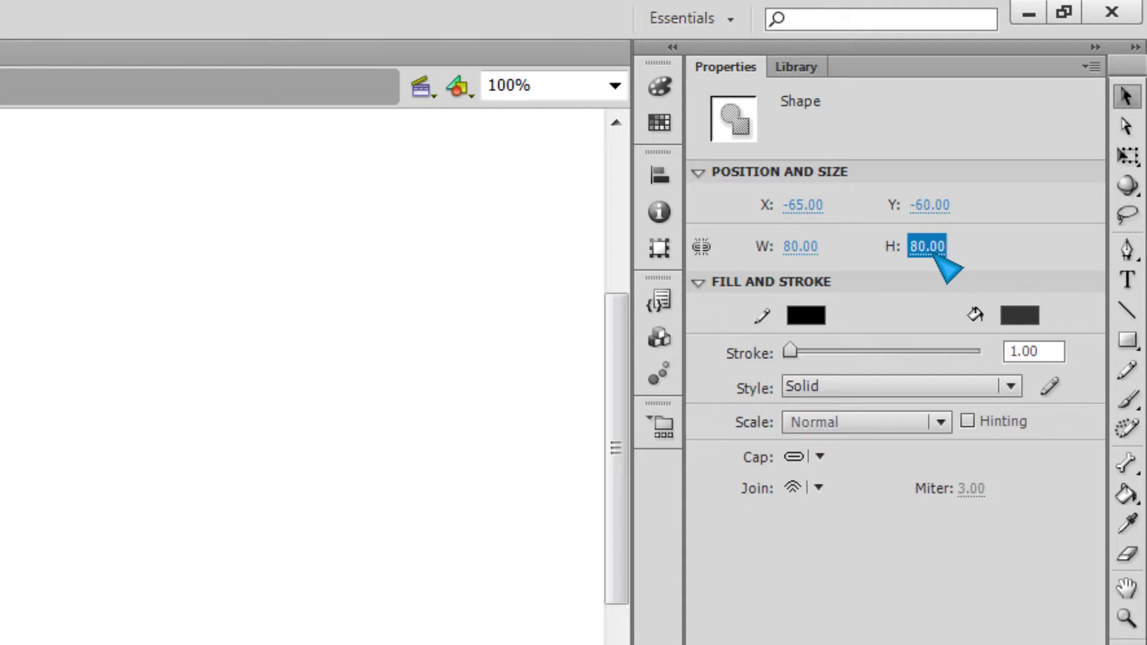
click(804, 205)
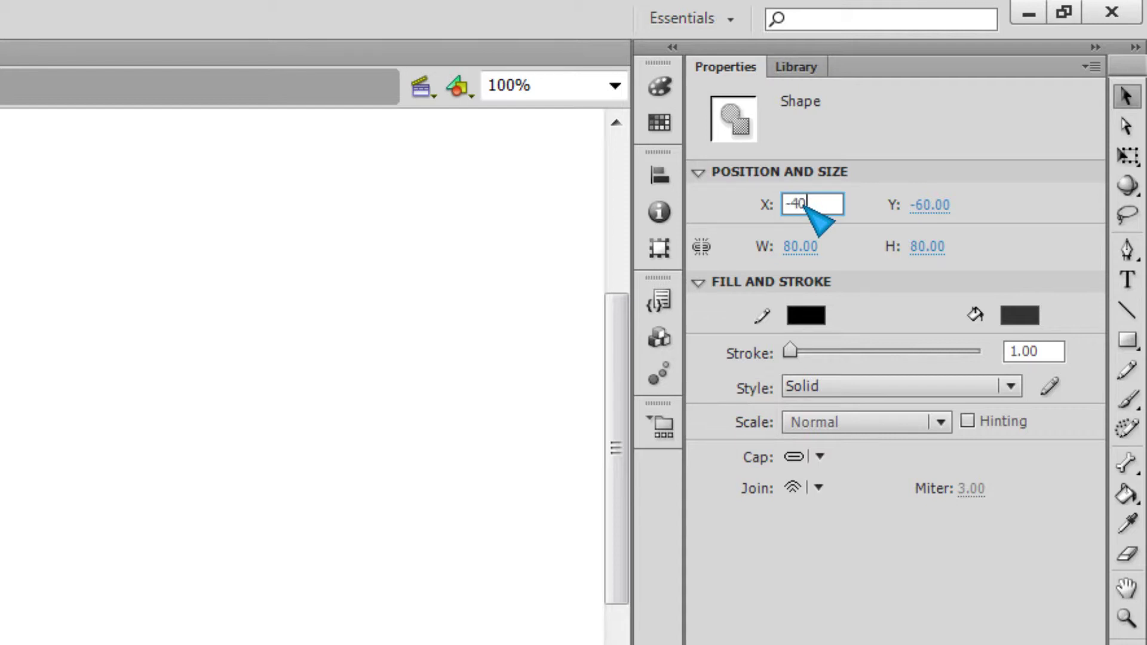
key(Return)
click(928, 205)
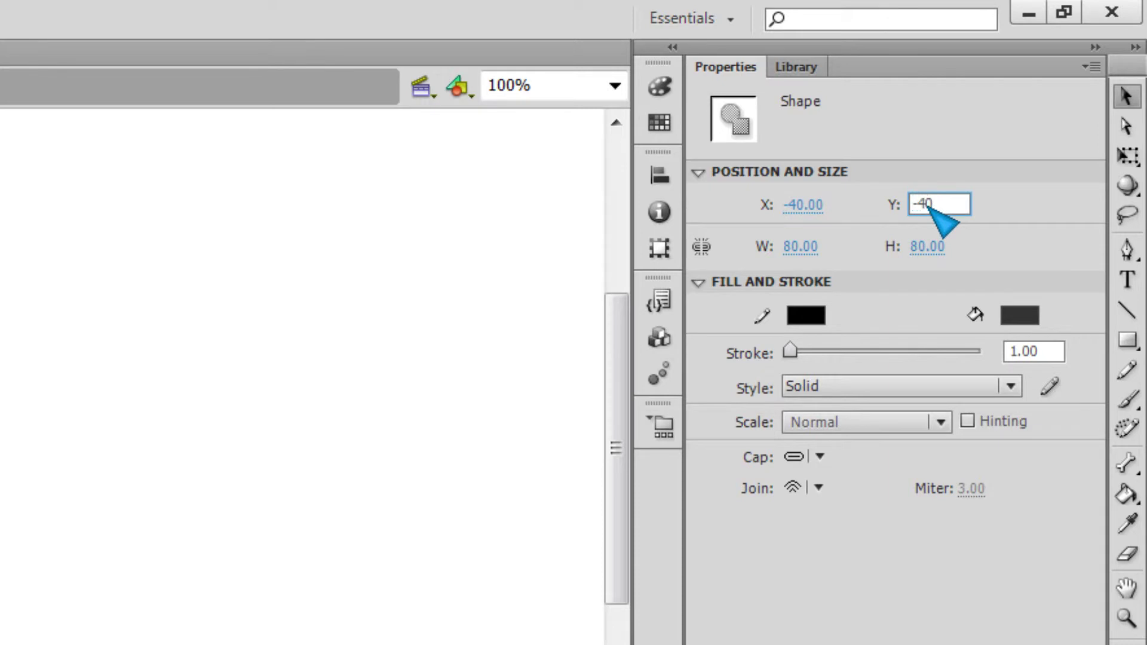
key(Return)
click(187, 461)
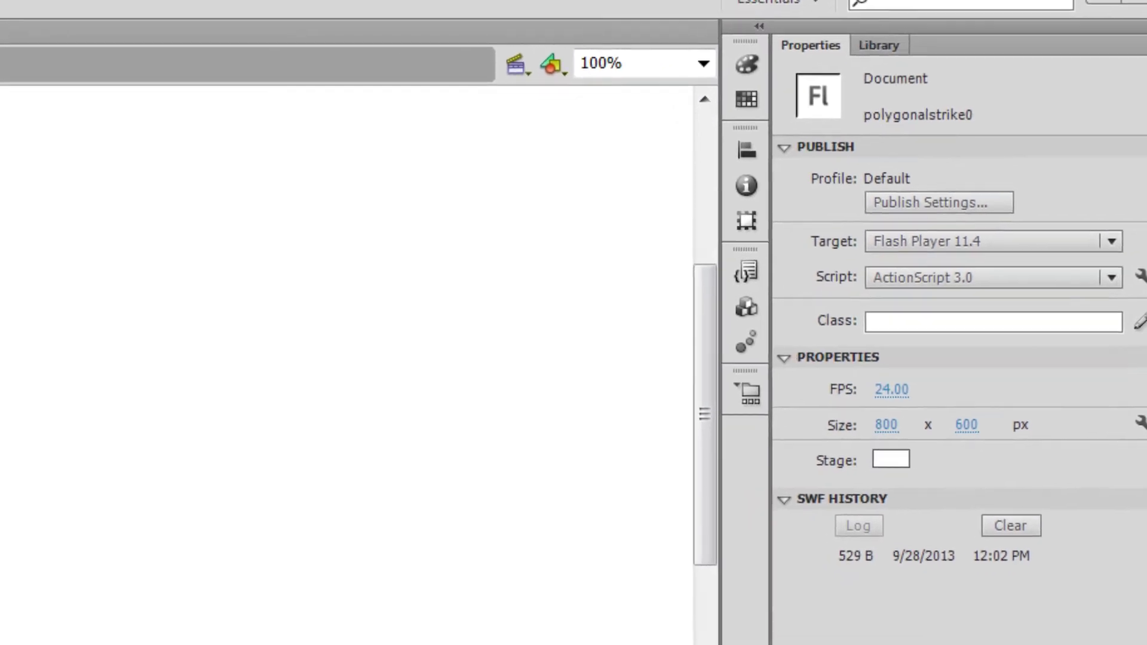
double_click(6, 461)
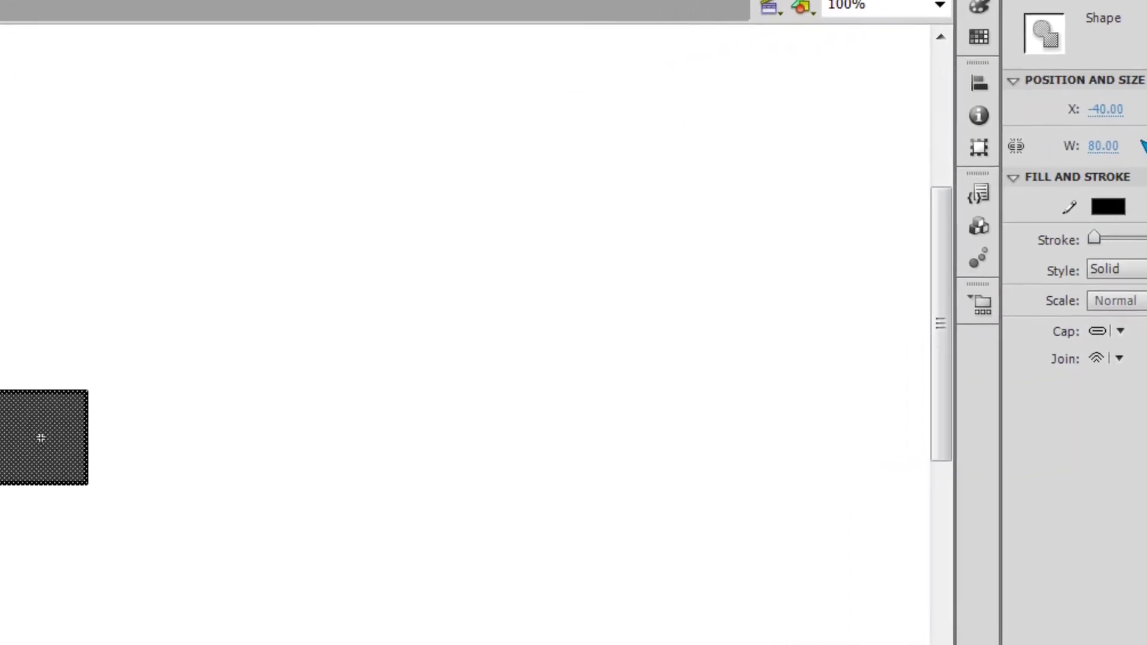
click(251, 461)
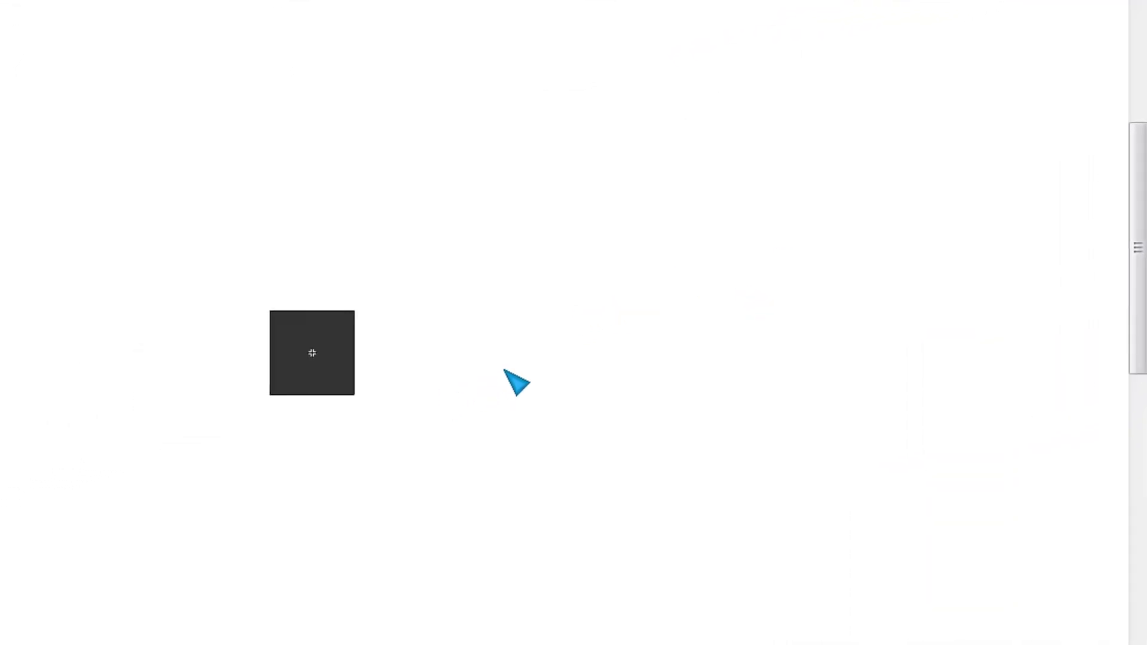